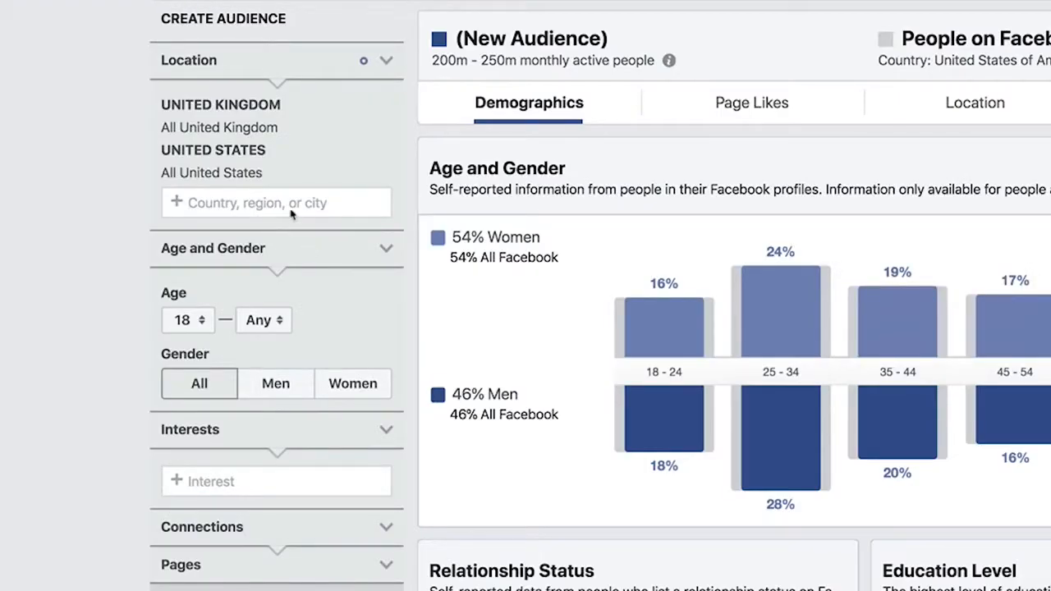
Search the new audience's location options for "united"
click(290, 209)
text(united)
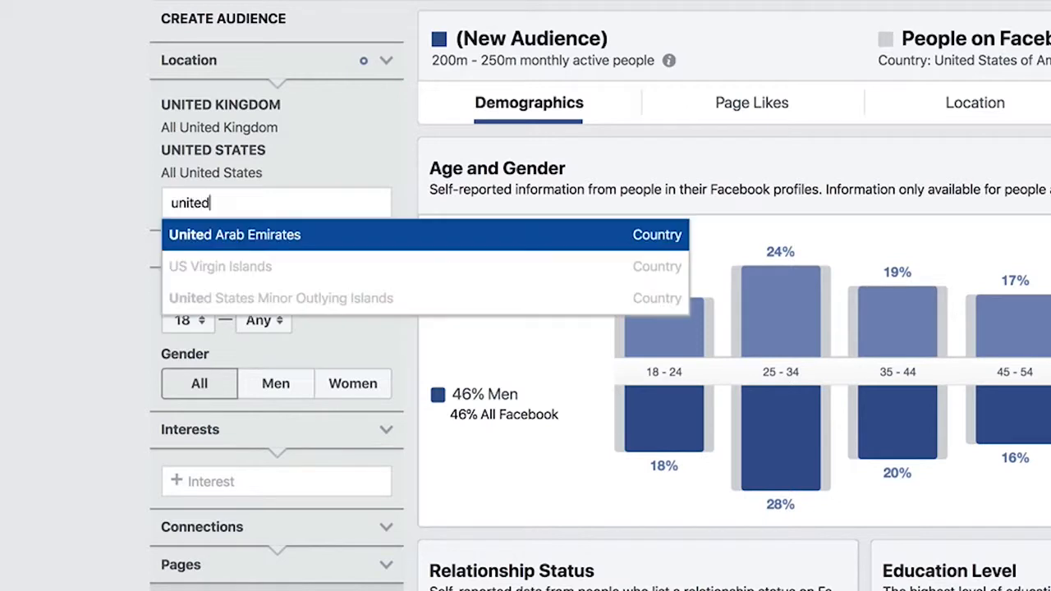
key(ctrl+a)
click(65, 216)
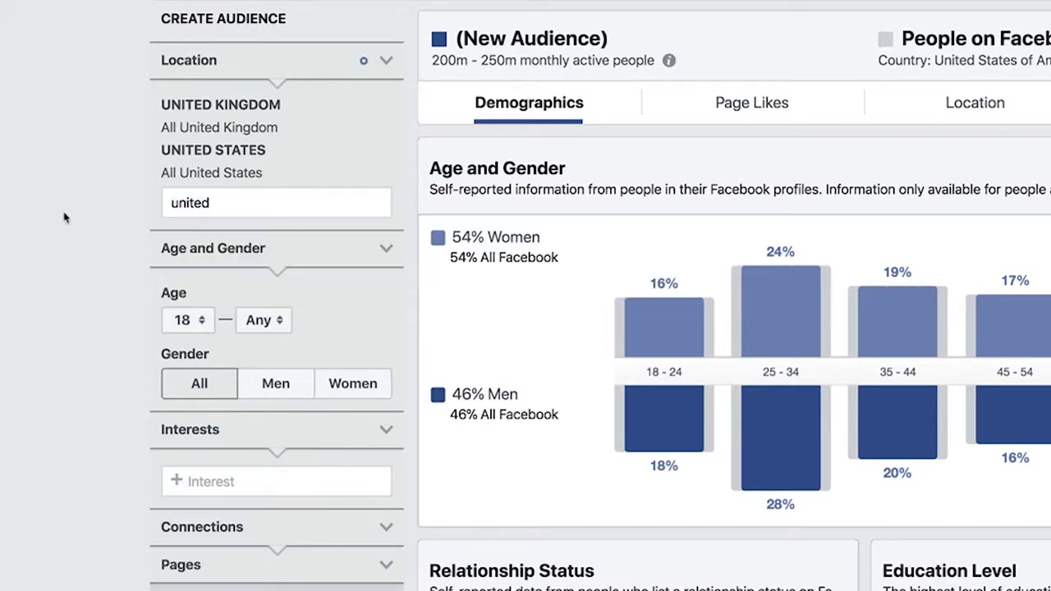
Set the audience's age range to 18–24 and add the Fitness and wellness interest
click(258, 320)
click(270, 509)
click(265, 486)
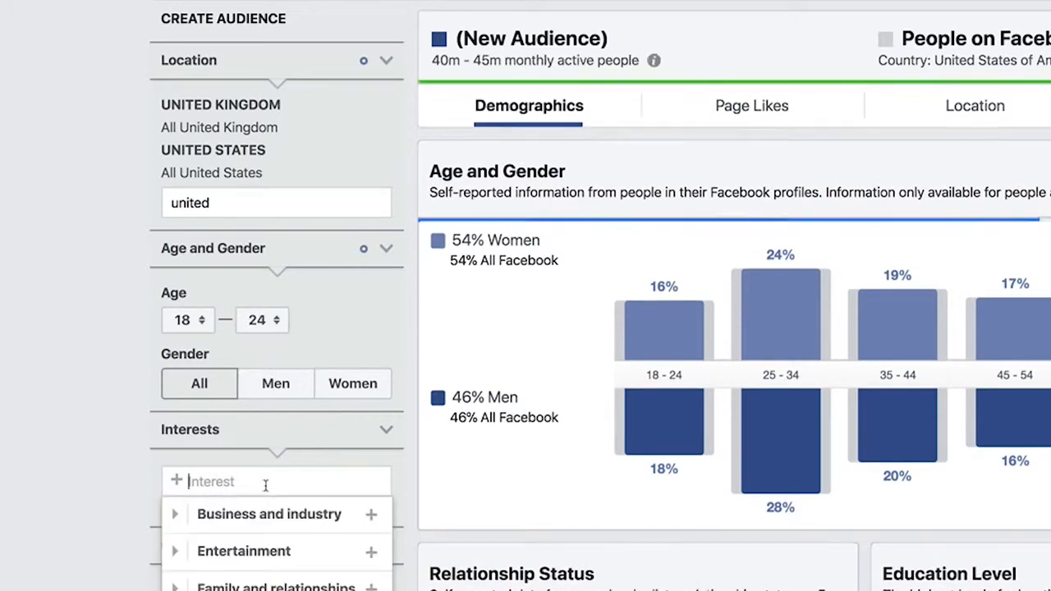
text(fitness)
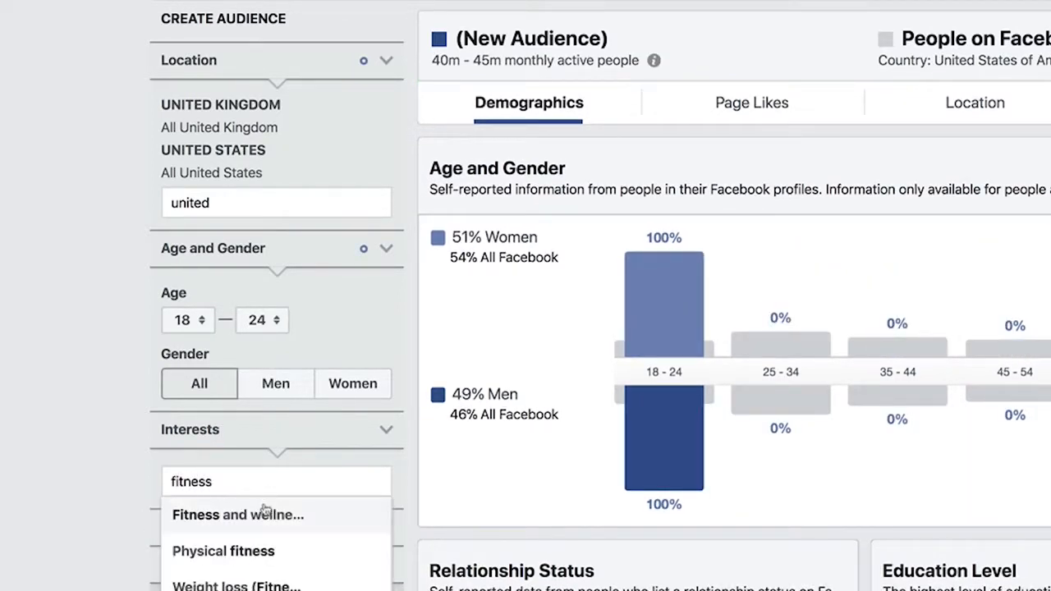
click(266, 513)
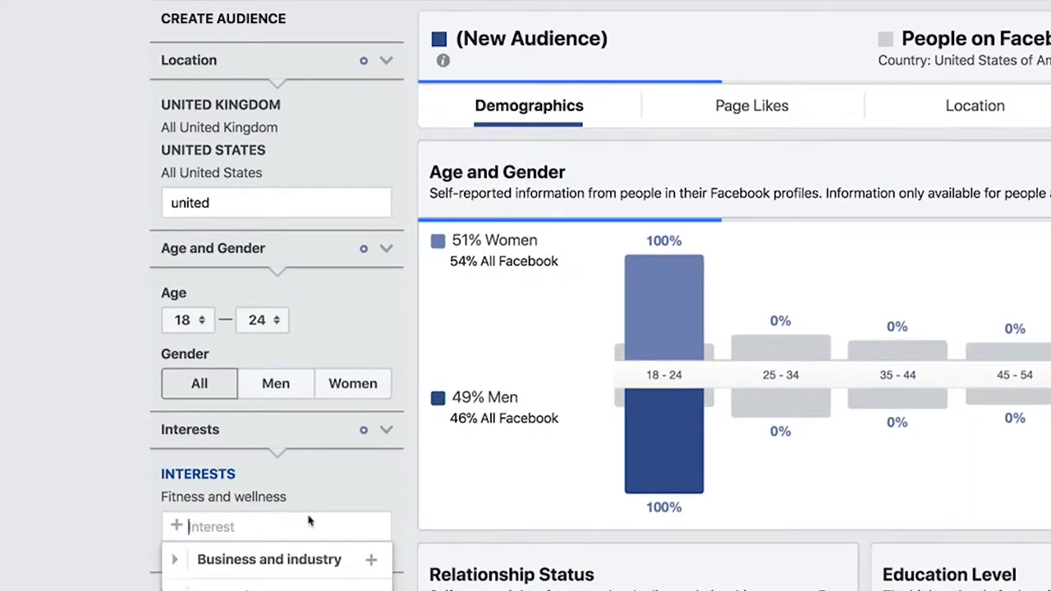
mouse_move(661, 452)
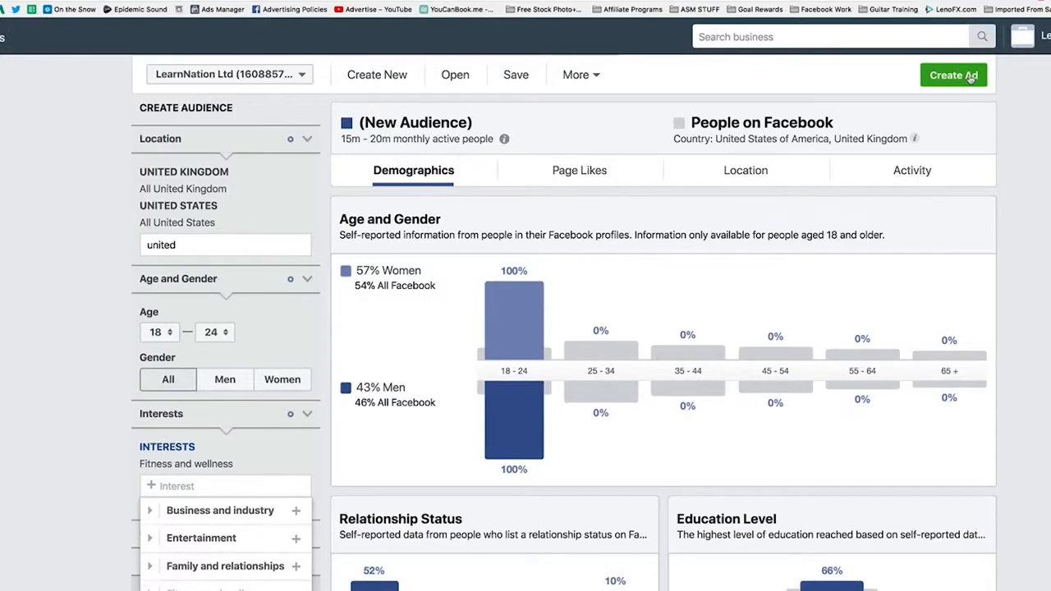
Open the ad creation choices for the new audience and dismiss them
click(953, 74)
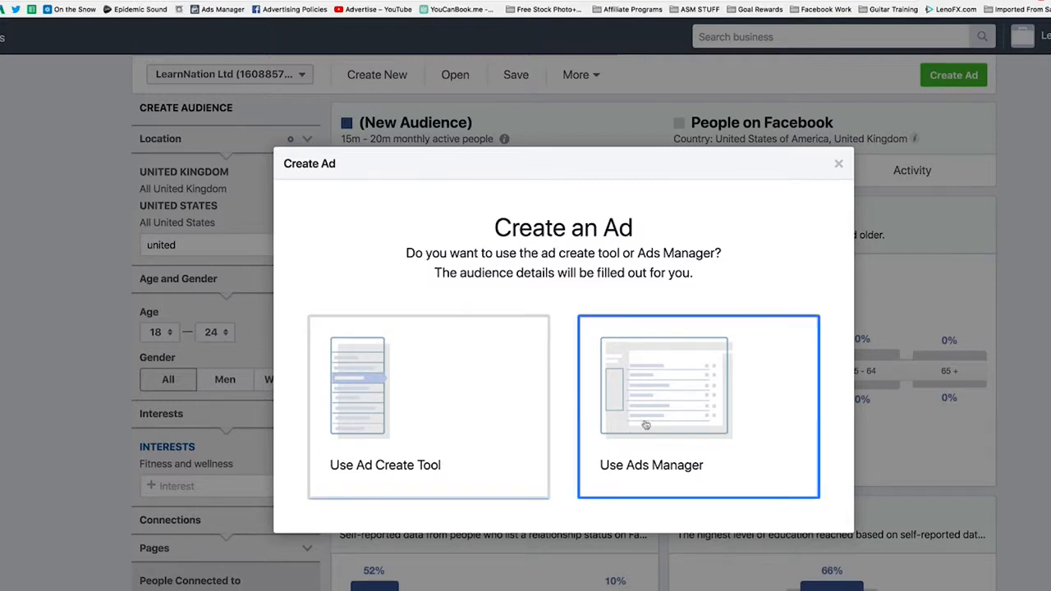
click(838, 164)
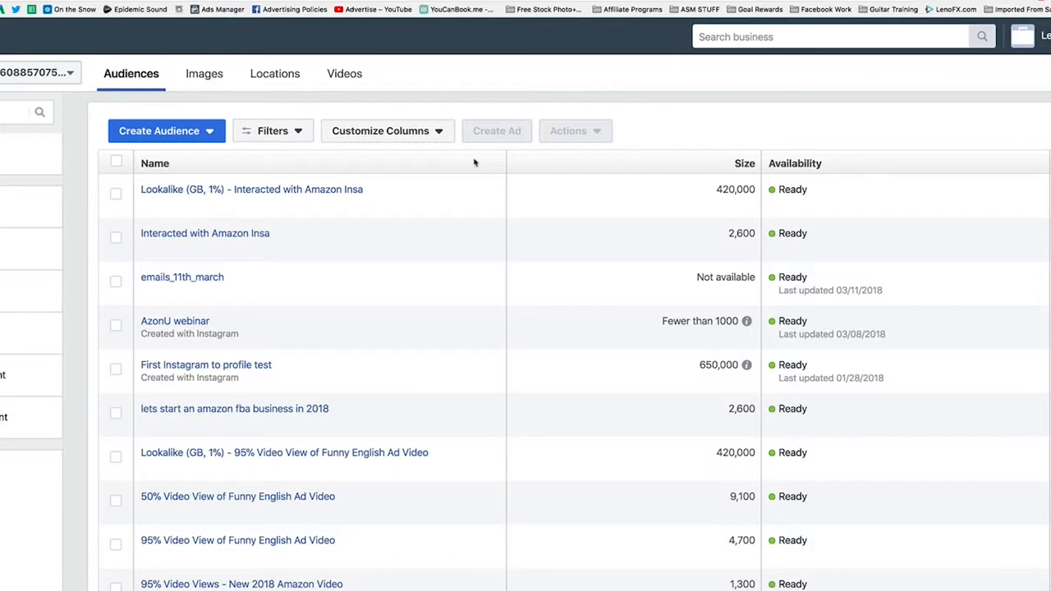
Start a new custom audience based on engagement, using video as the source
click(193, 138)
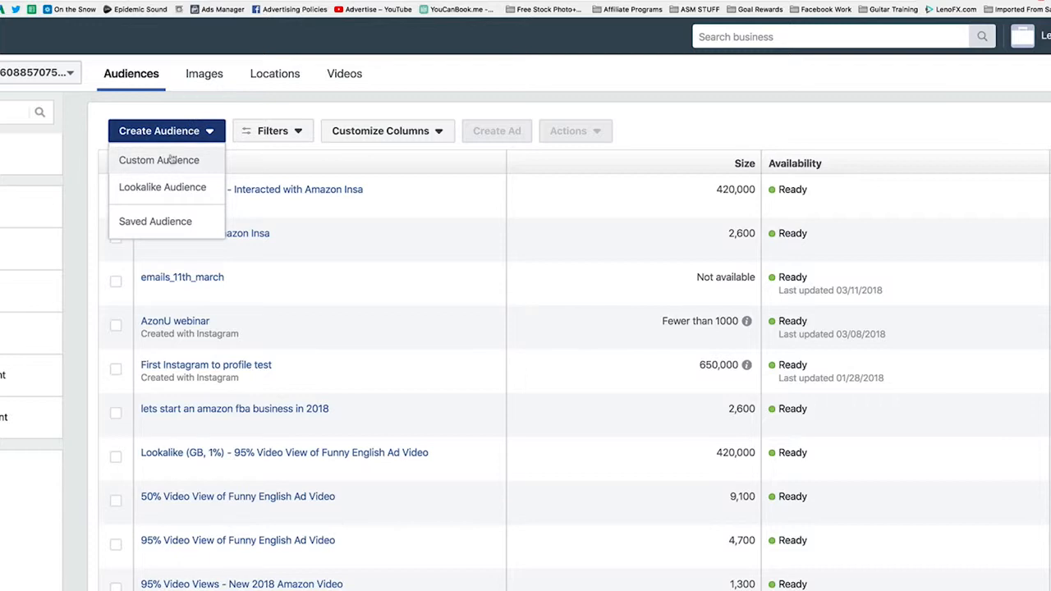
click(168, 160)
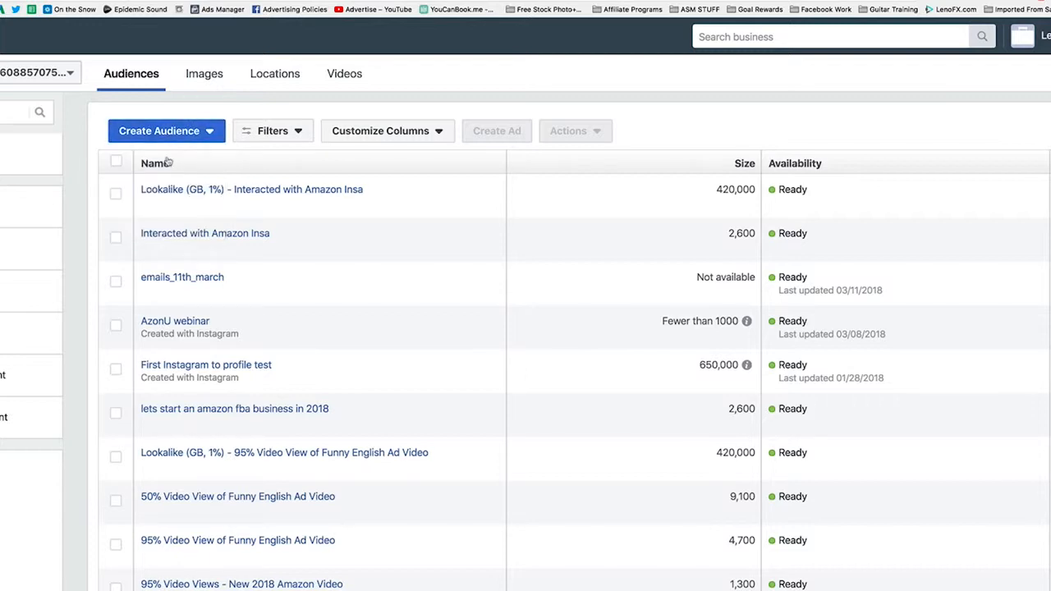
click(207, 136)
click(197, 161)
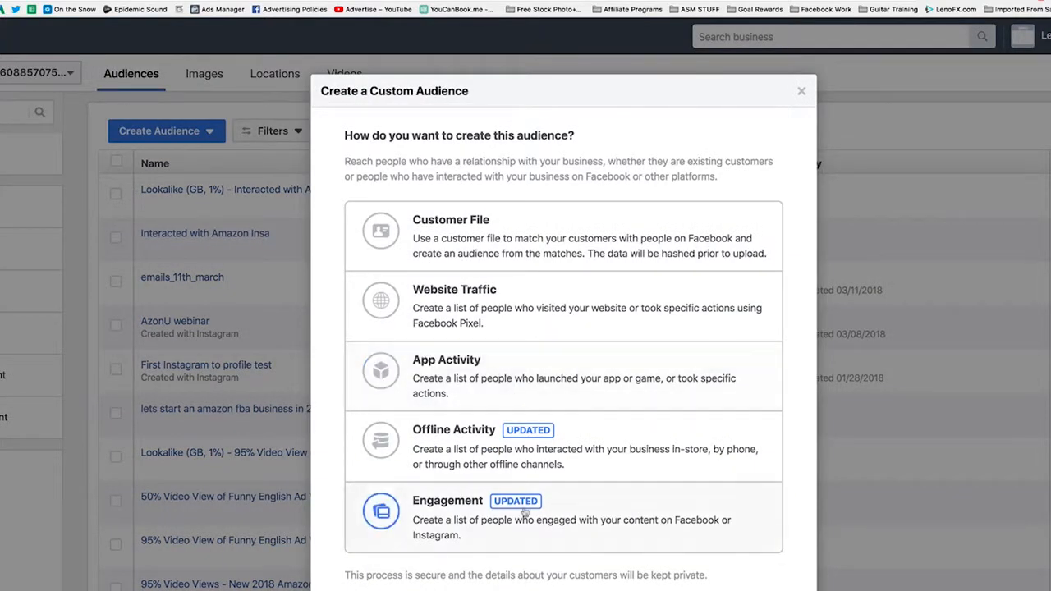
click(436, 507)
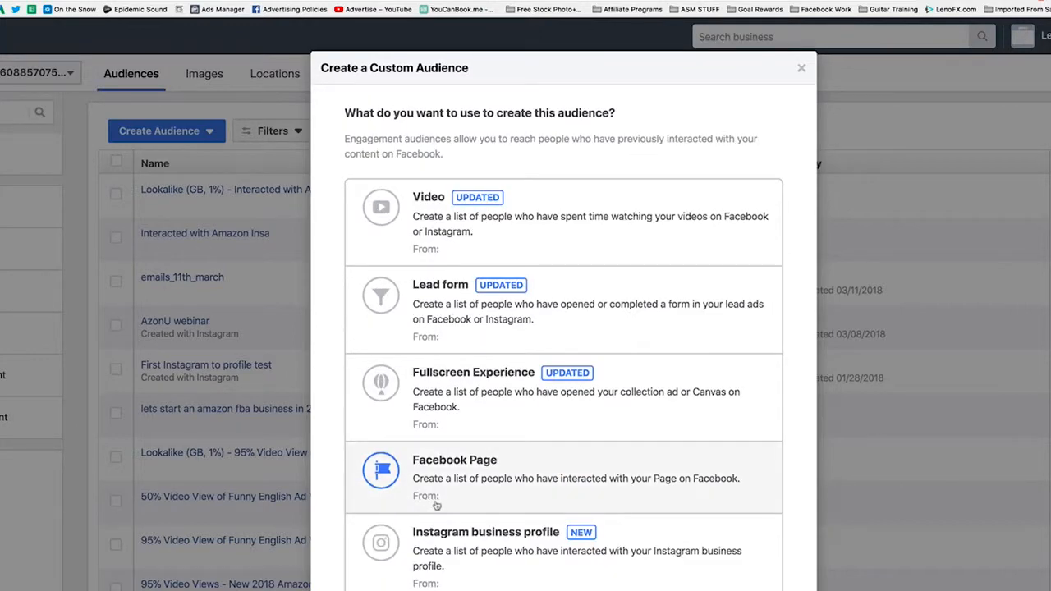
click(432, 232)
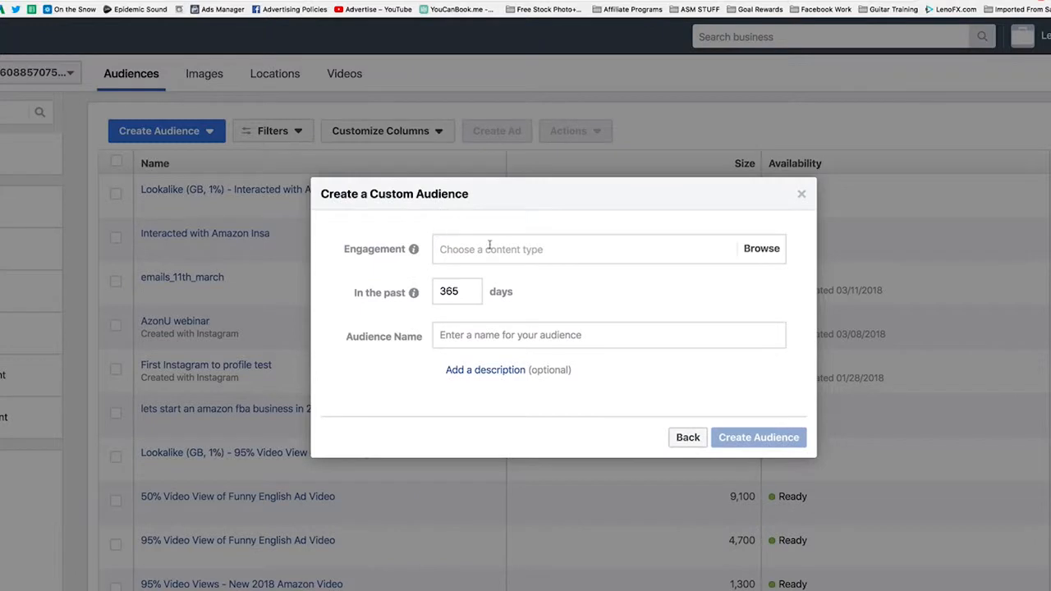
Set the engagement criterion to "People who have watched at 95% of your video"
click(488, 246)
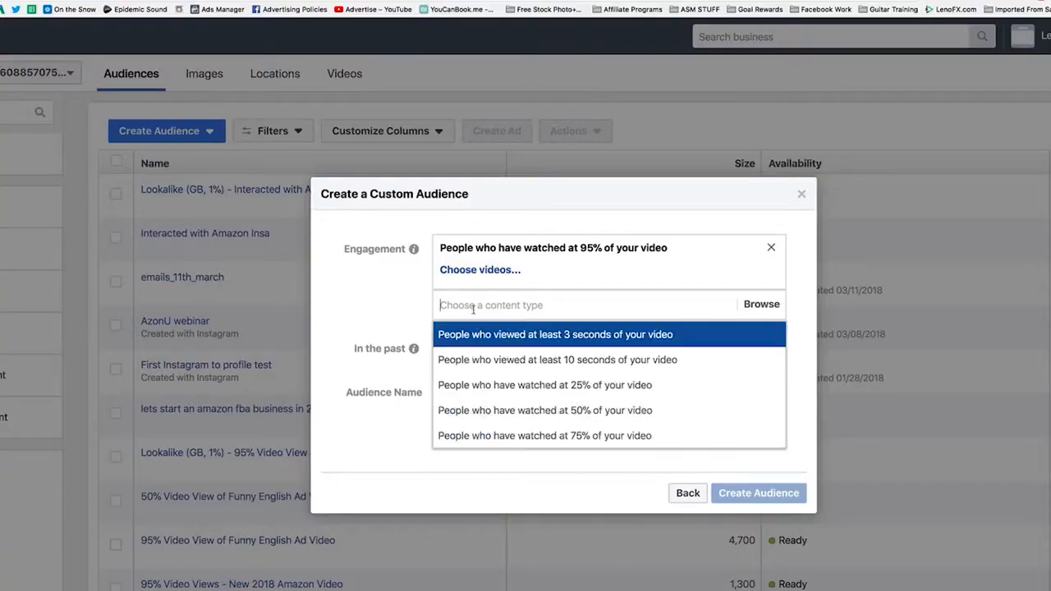
click(339, 309)
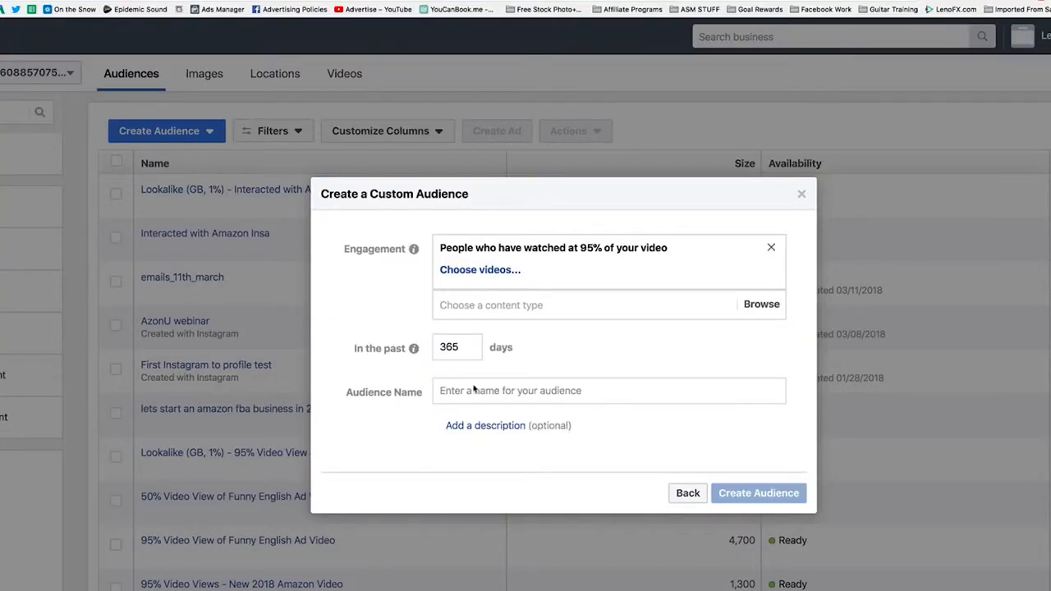
click(747, 306)
Look for videos for the 95% criterion on the Active Athletes page and browse the other available Facebook pages
click(479, 269)
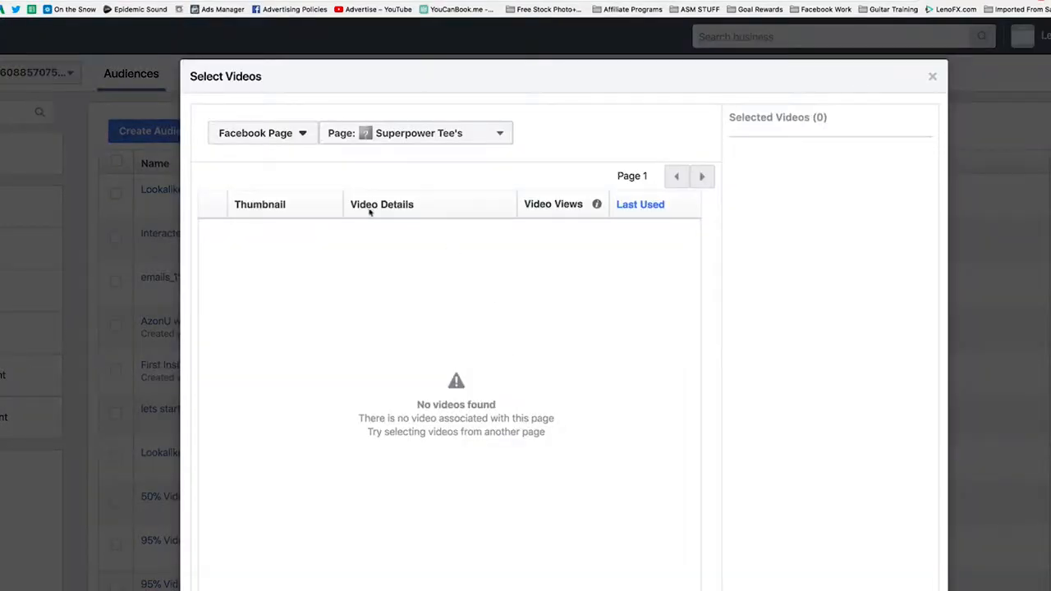
click(364, 133)
click(389, 255)
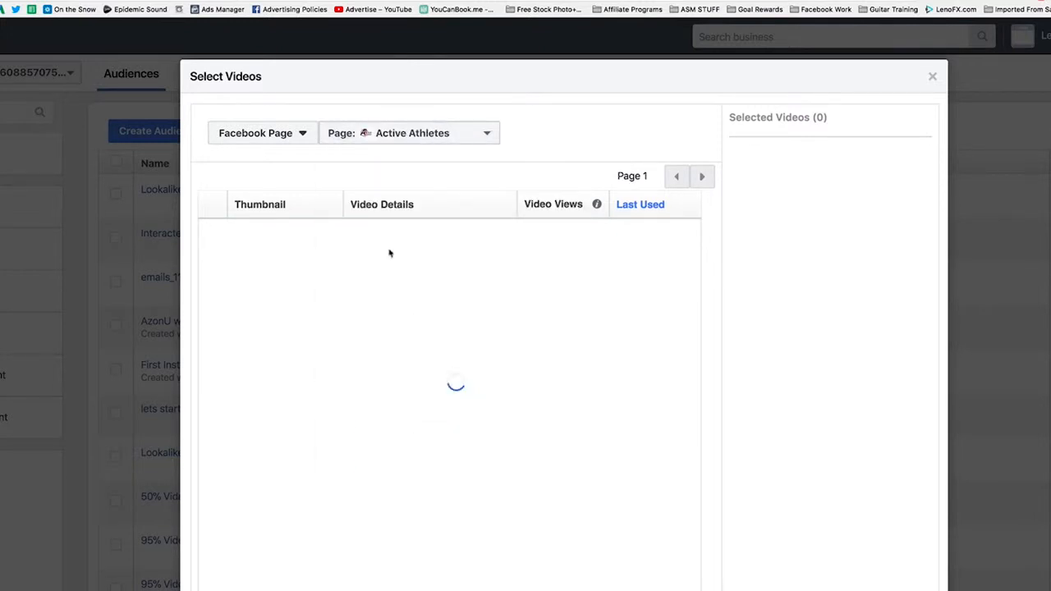
click(369, 135)
scroll(414, 386, down, 10)
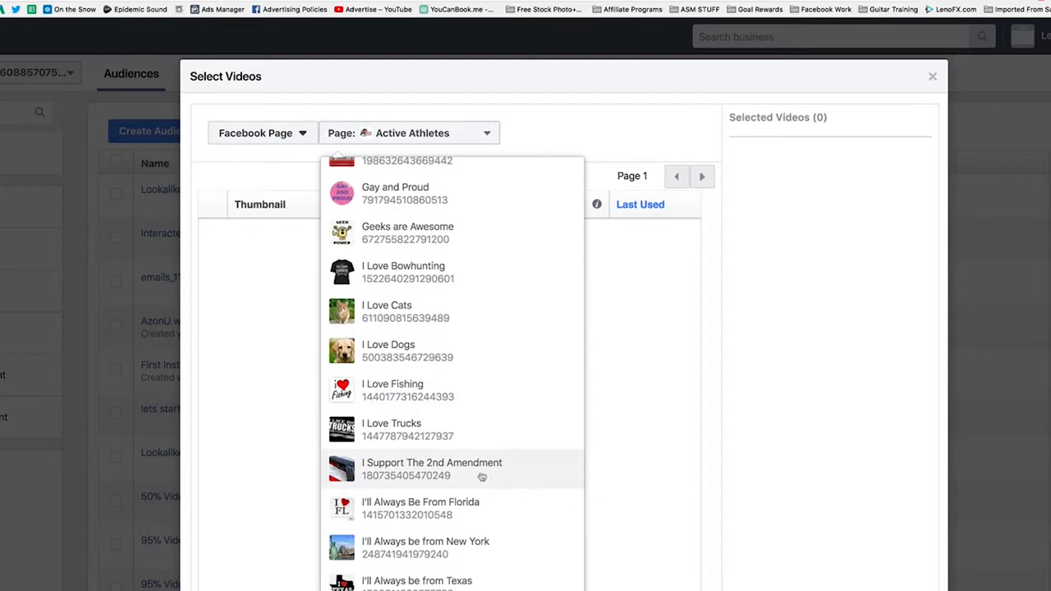
scroll(492, 349, up, 10)
click(617, 337)
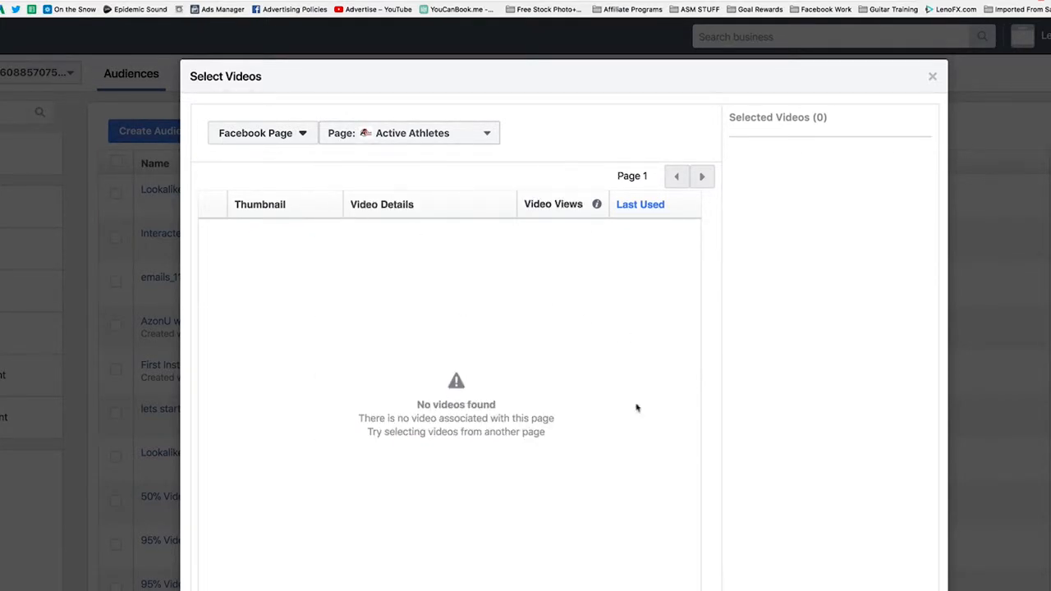
click(797, 579)
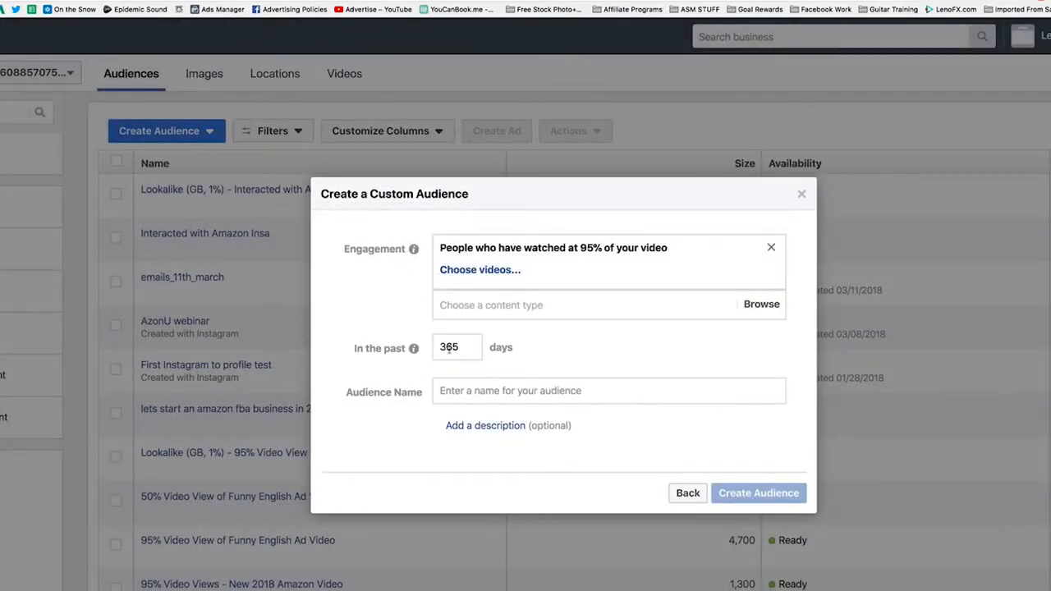
Leave the audience name blank and go back from the custom audience's details
click(471, 400)
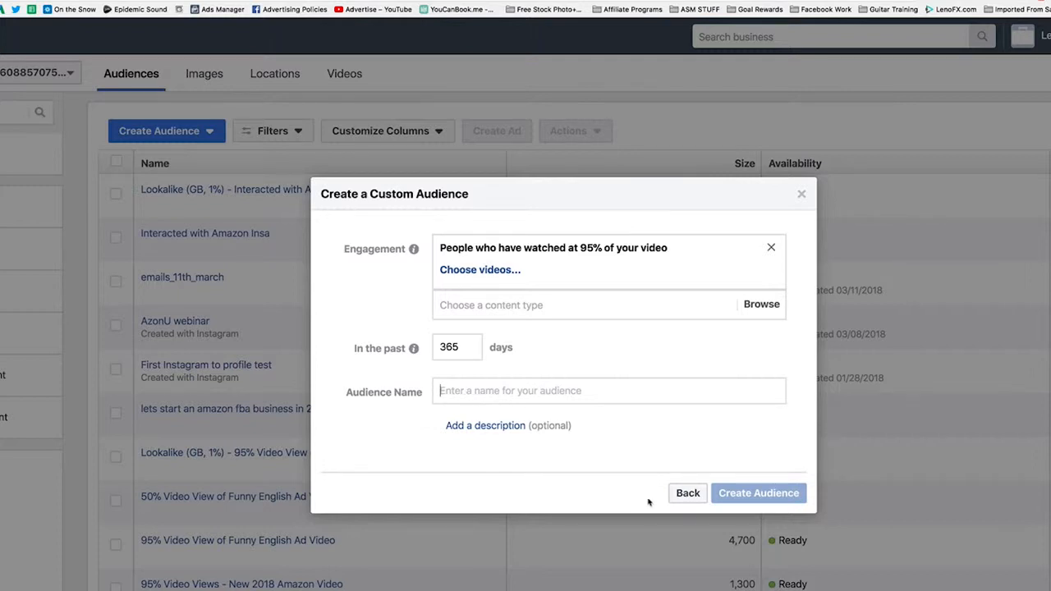
click(680, 495)
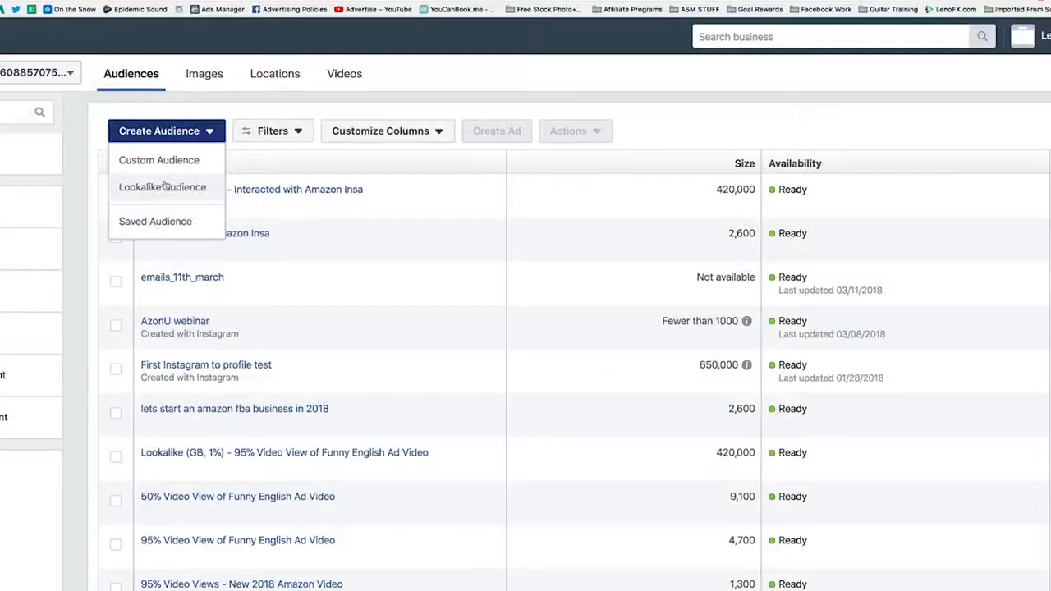
click(165, 186)
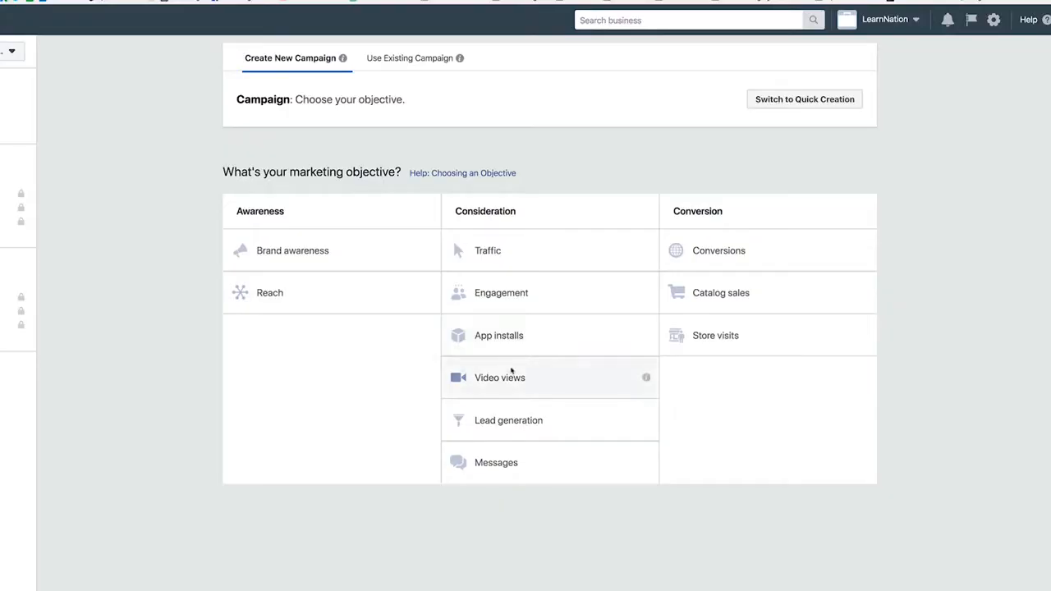
Choose Video views as the campaign's marketing objective, continue to the ad set, and review the available custom audiences
click(507, 374)
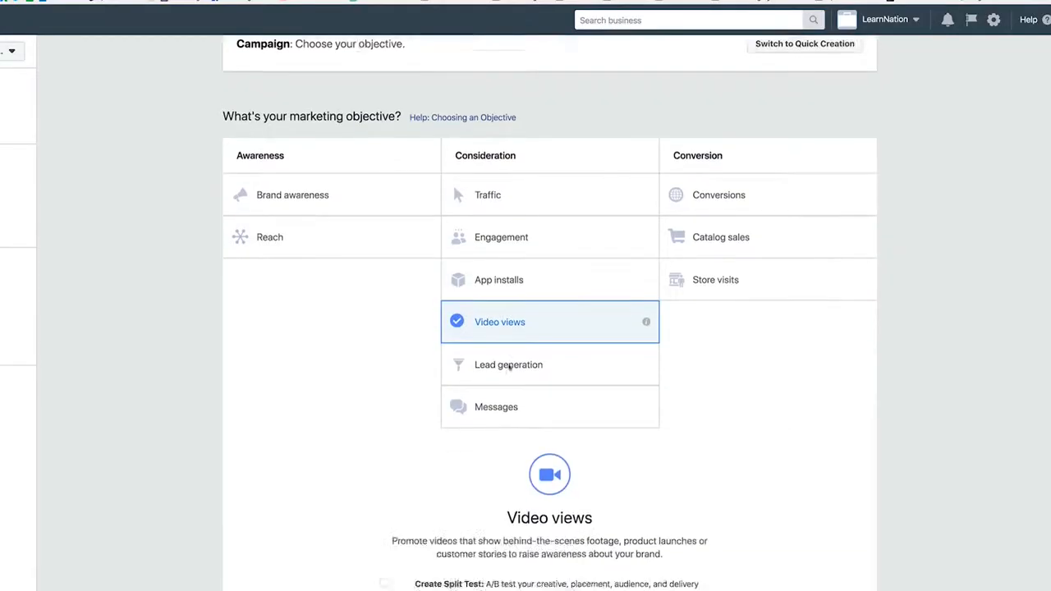
click(549, 519)
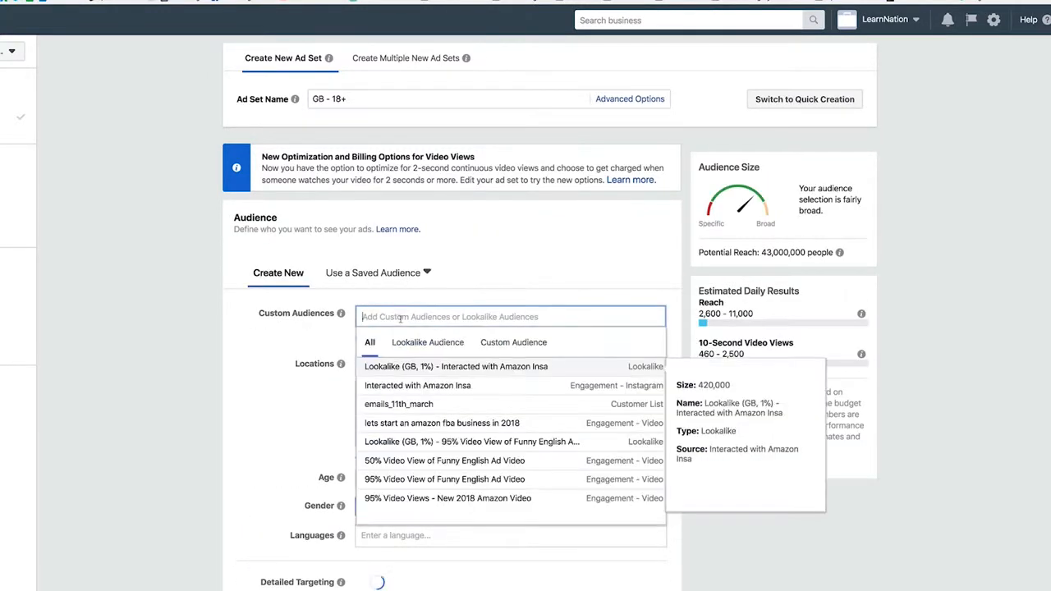
click(162, 360)
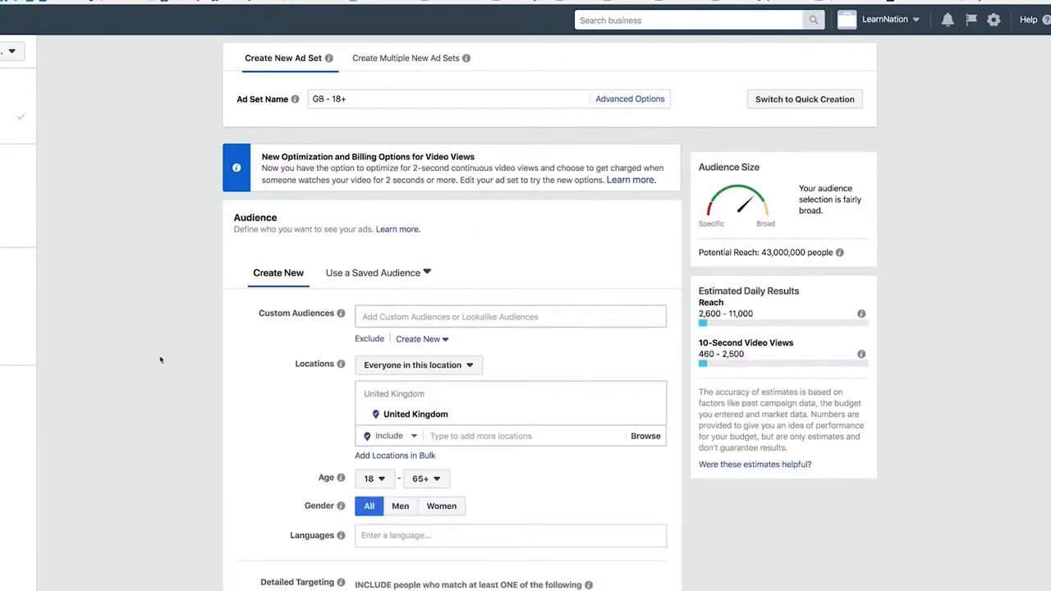